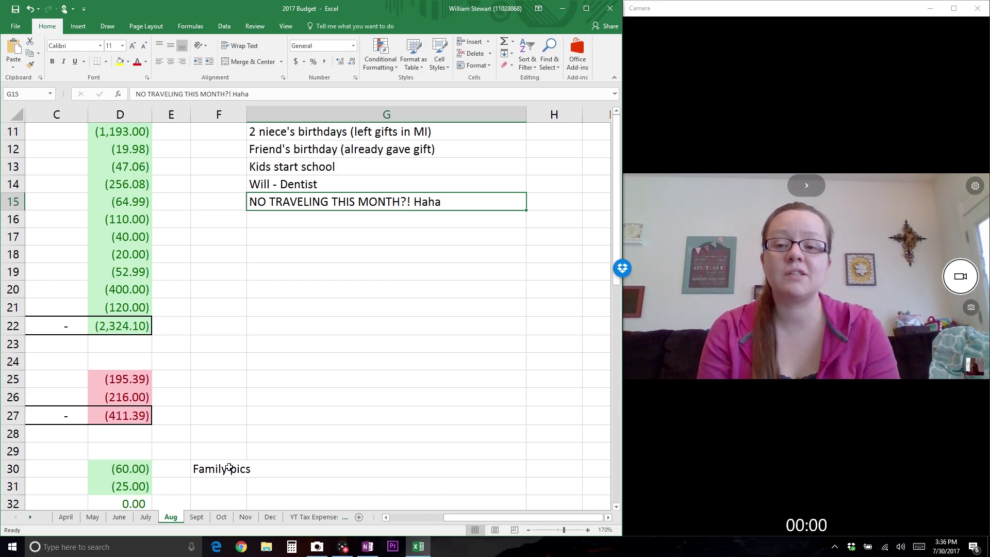
pyautogui.click(338, 106)
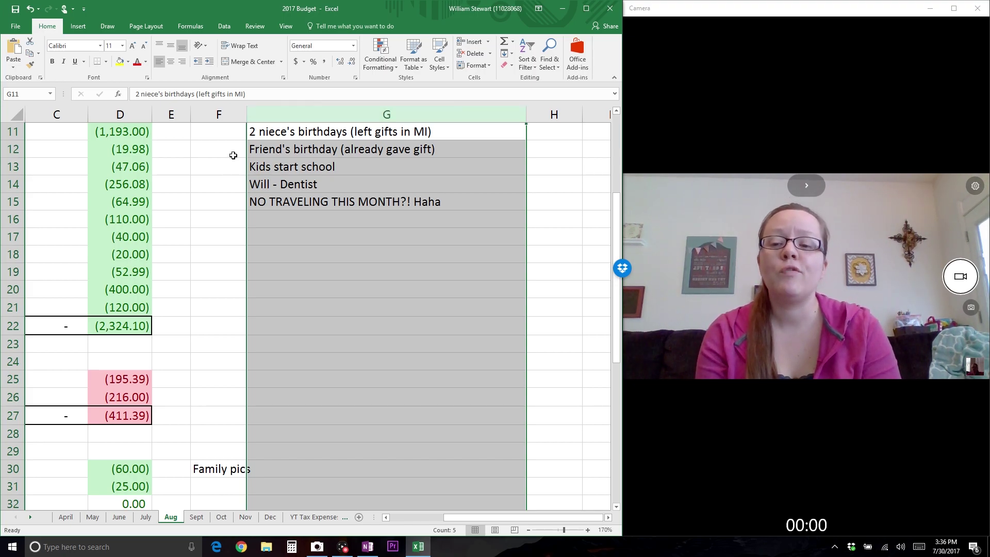
pyautogui.click(308, 139)
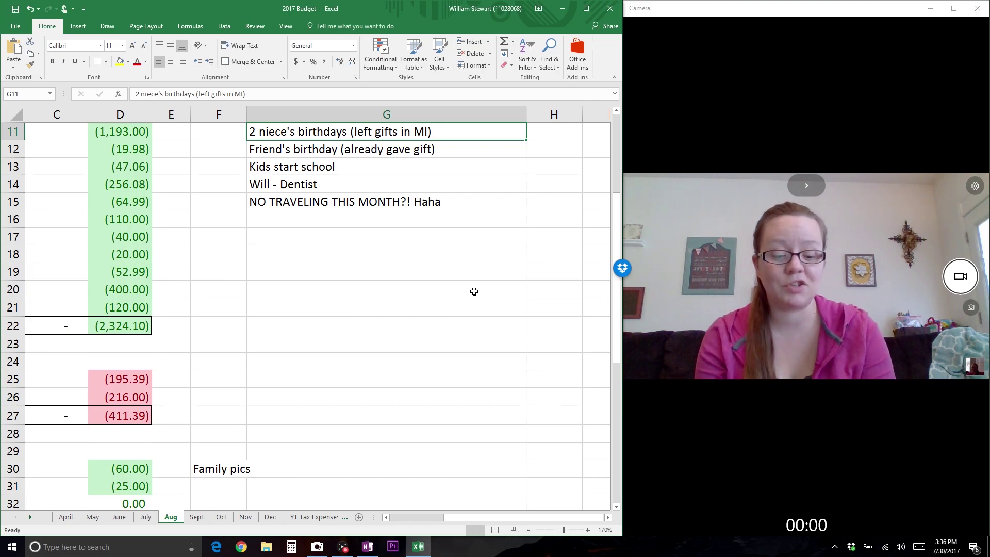
pyautogui.press('Down')
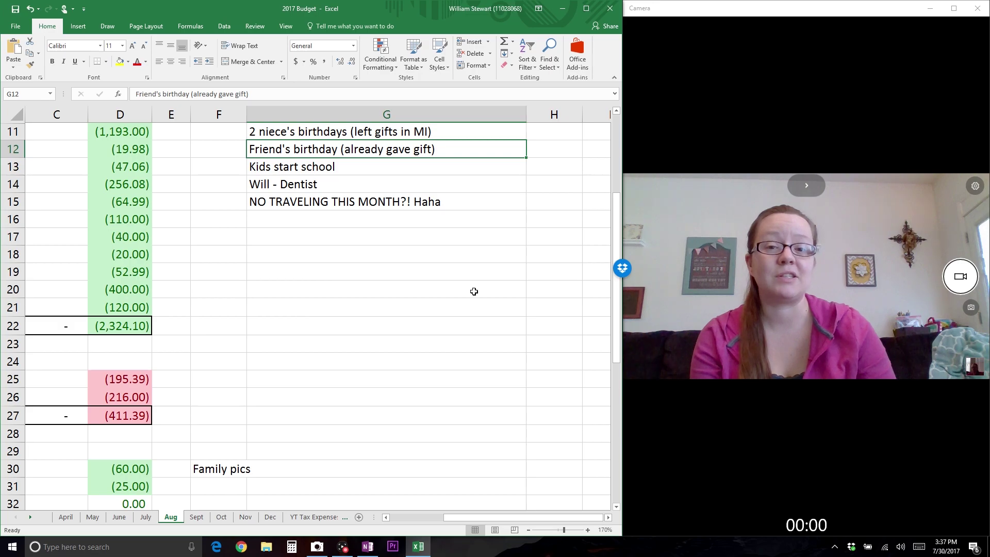
pyautogui.press('Down')
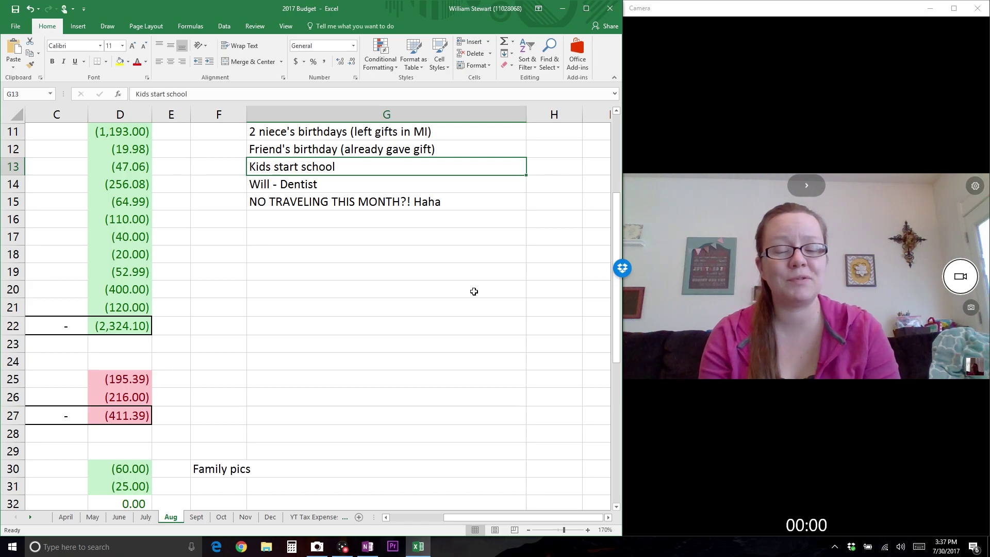
pyautogui.press('Down')
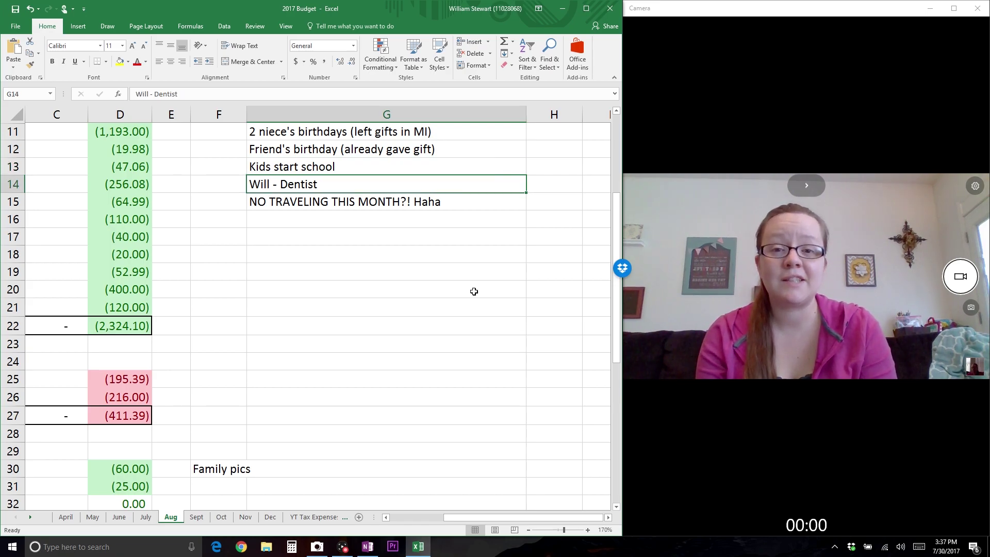
pyautogui.press('Down')
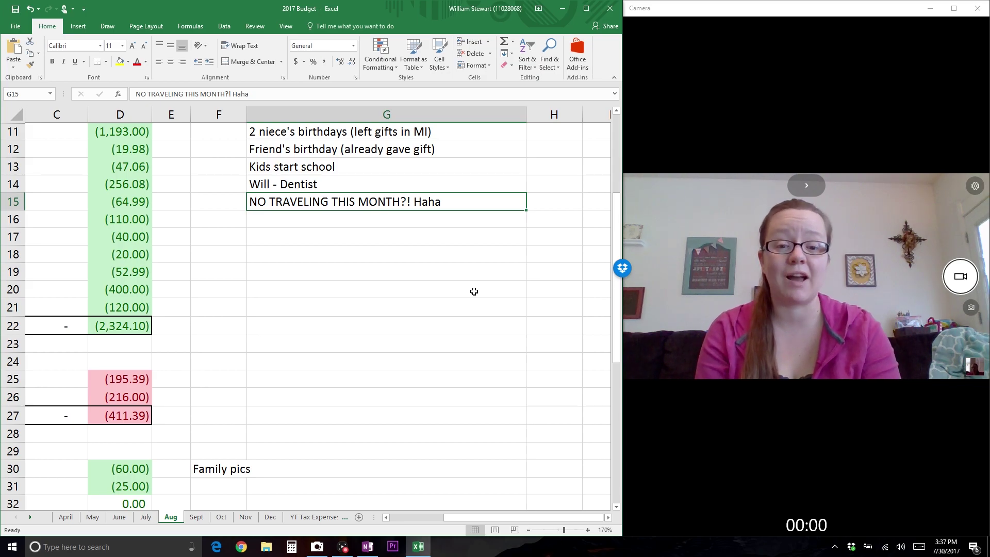
pyautogui.hscroll(-2, 474, 291)
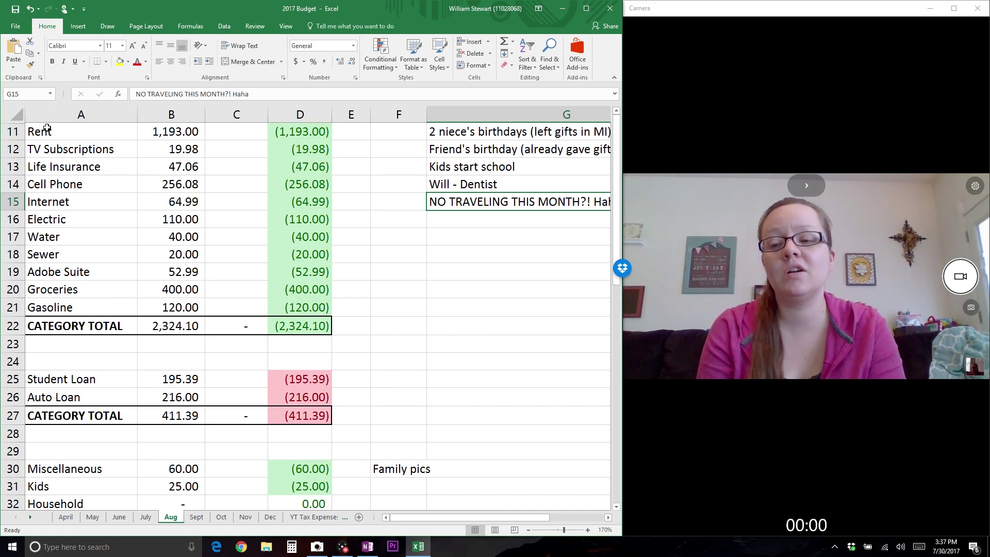
pyautogui.click(9, 132)
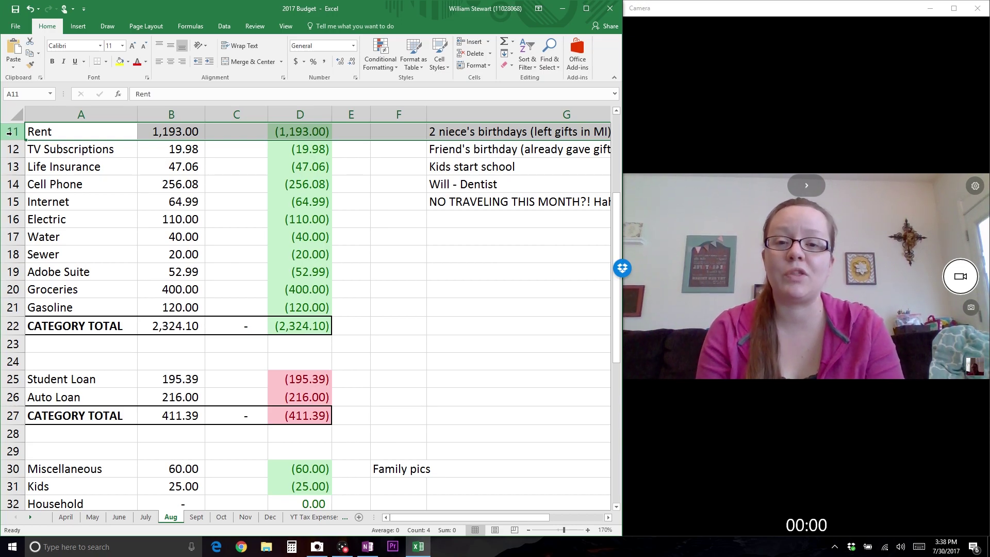
pyautogui.click(11, 149)
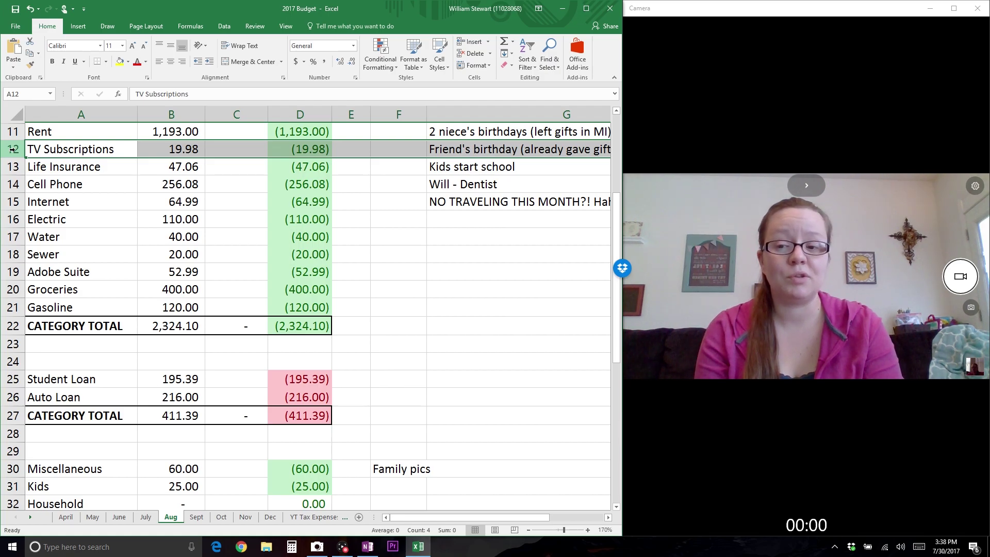
pyautogui.click(12, 166)
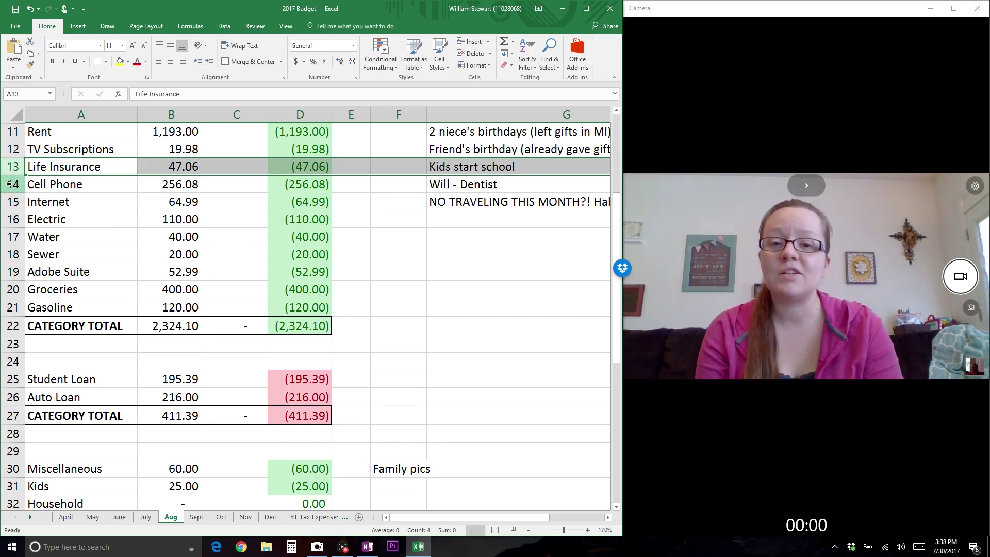
pyautogui.click(11, 184)
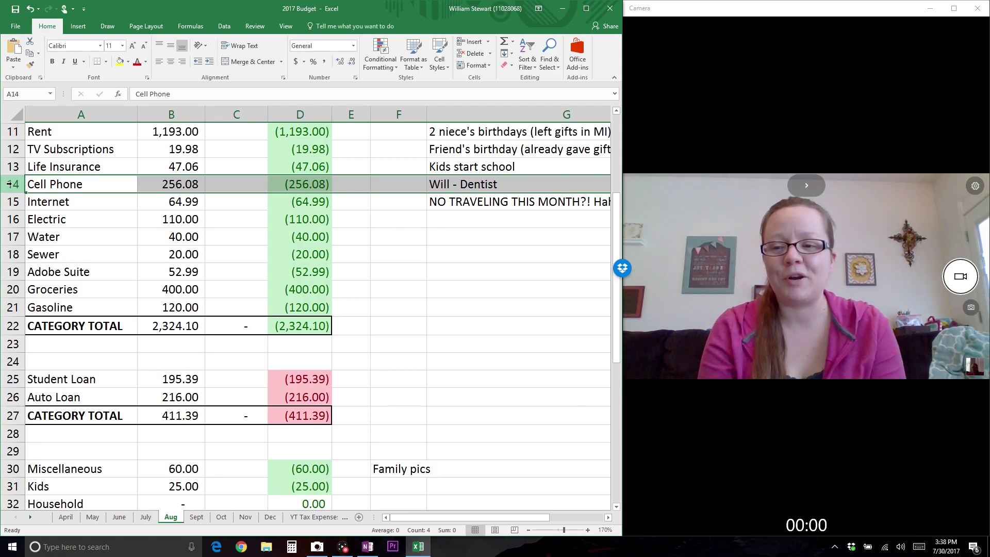
pyautogui.press('Down')
pyautogui.click(10, 204)
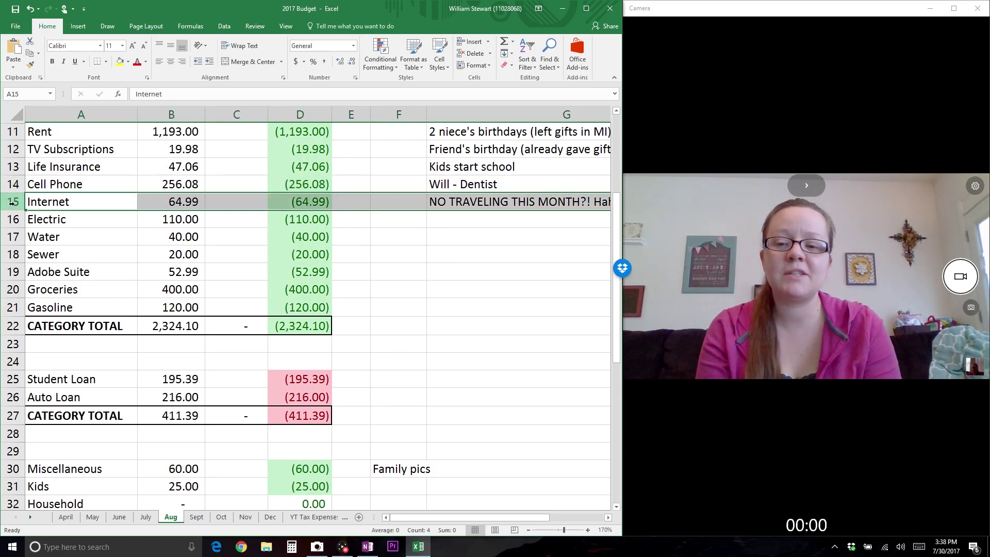
pyautogui.click(10, 219)
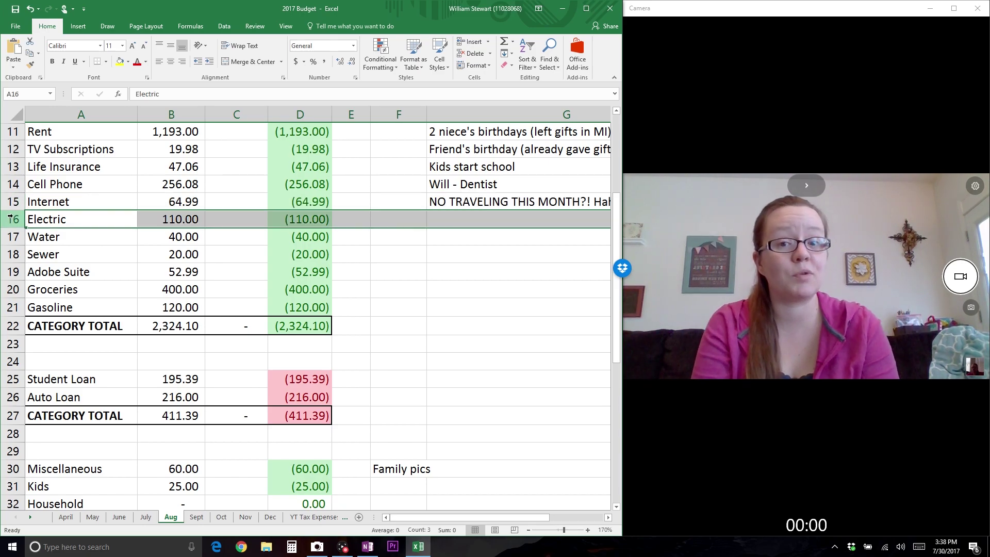
pyautogui.moveTo(13, 237)
pyautogui.mouseDown()
pyautogui.moveTo(13, 258)
pyautogui.moveTo(13, 249)
pyautogui.mouseUp()
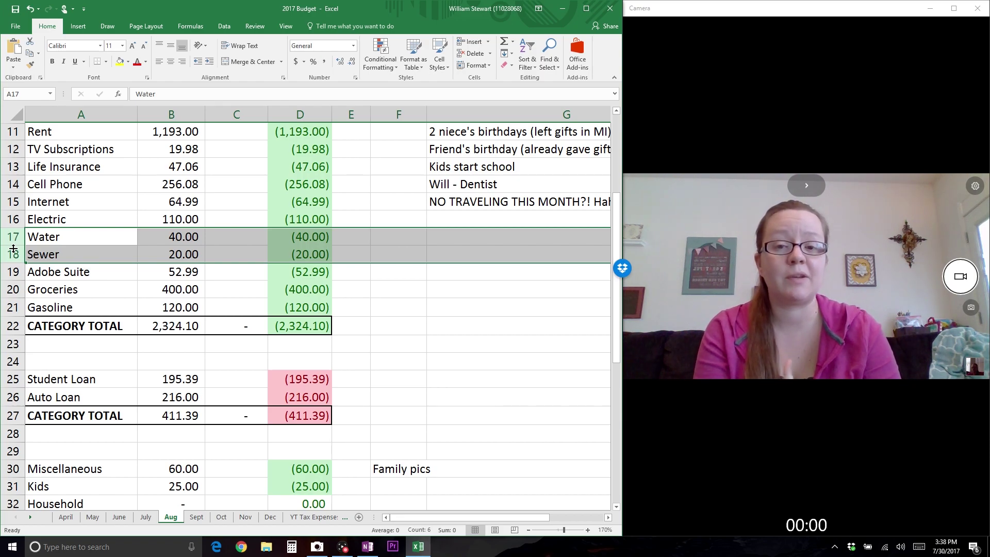
pyautogui.click(9, 272)
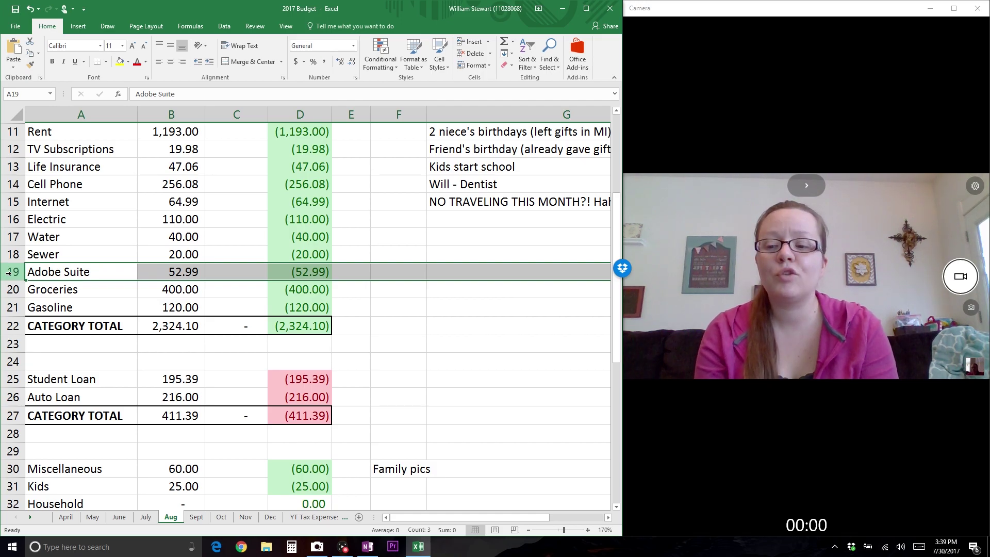
pyautogui.click(9, 290)
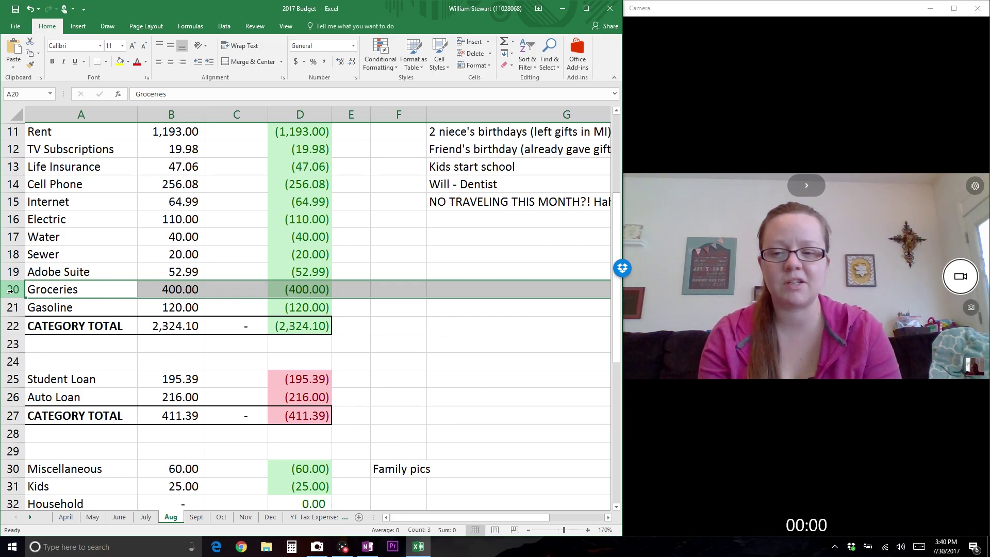
pyautogui.click(9, 308)
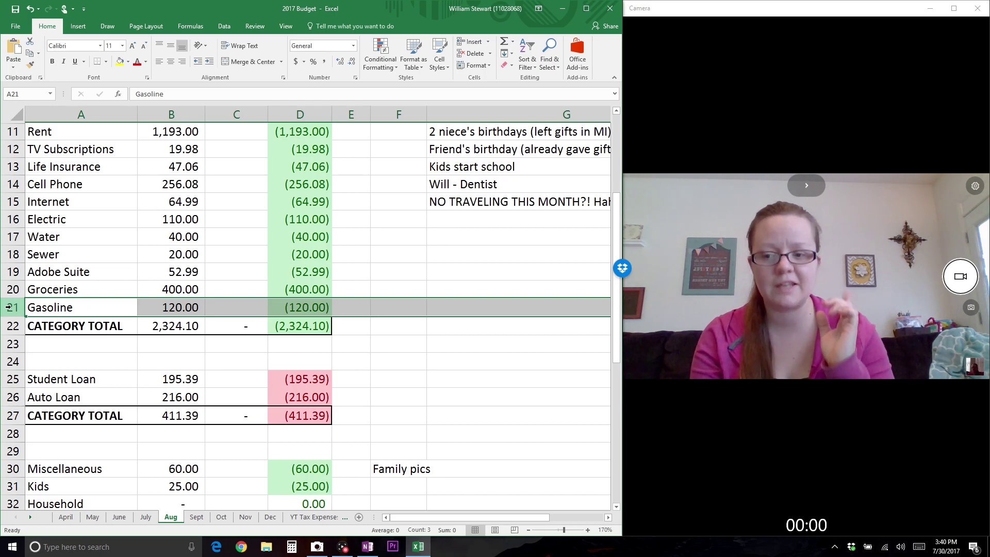
pyautogui.moveTo(616, 237); pyautogui.dragTo(619, 343)
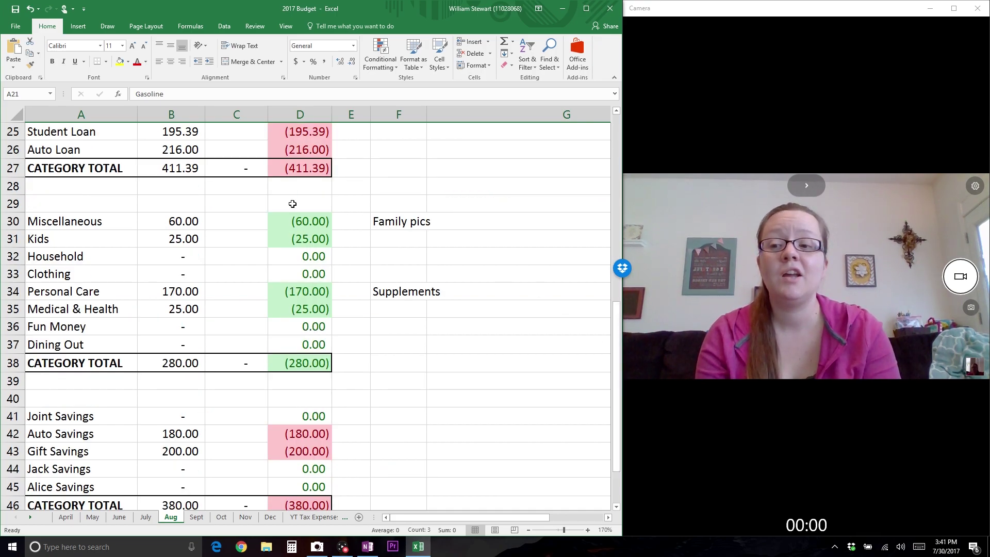
pyautogui.click(14, 131)
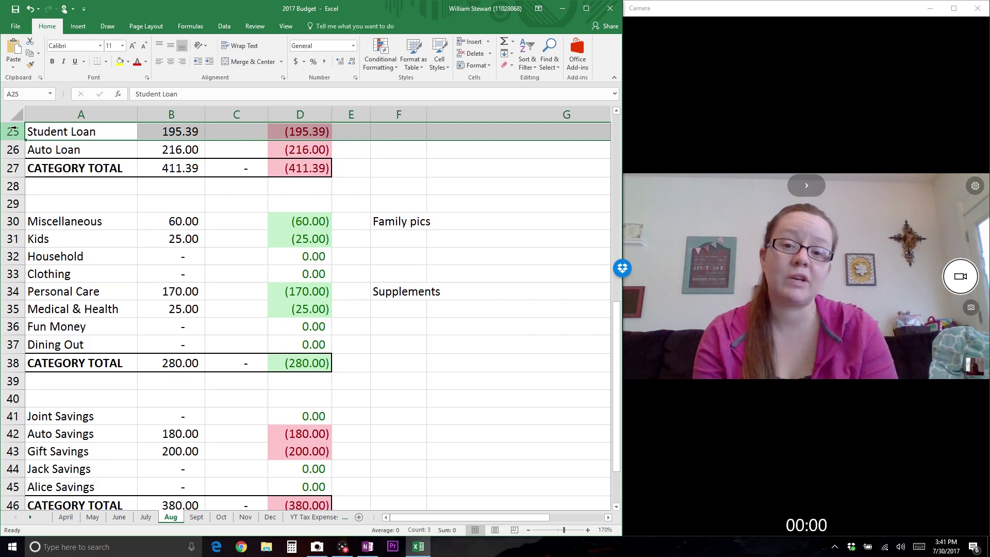
pyautogui.click(15, 149)
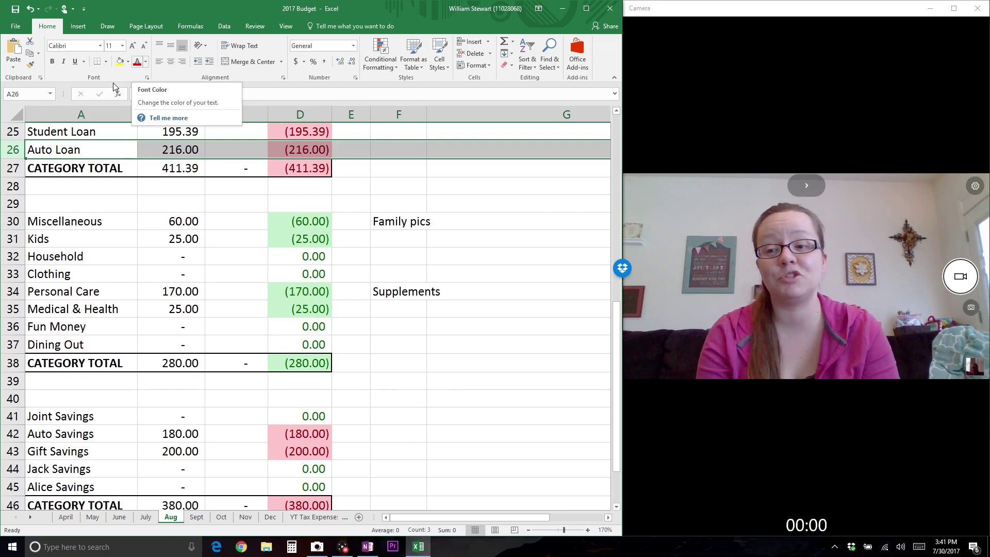
pyautogui.scroll(-2, 5, 150)
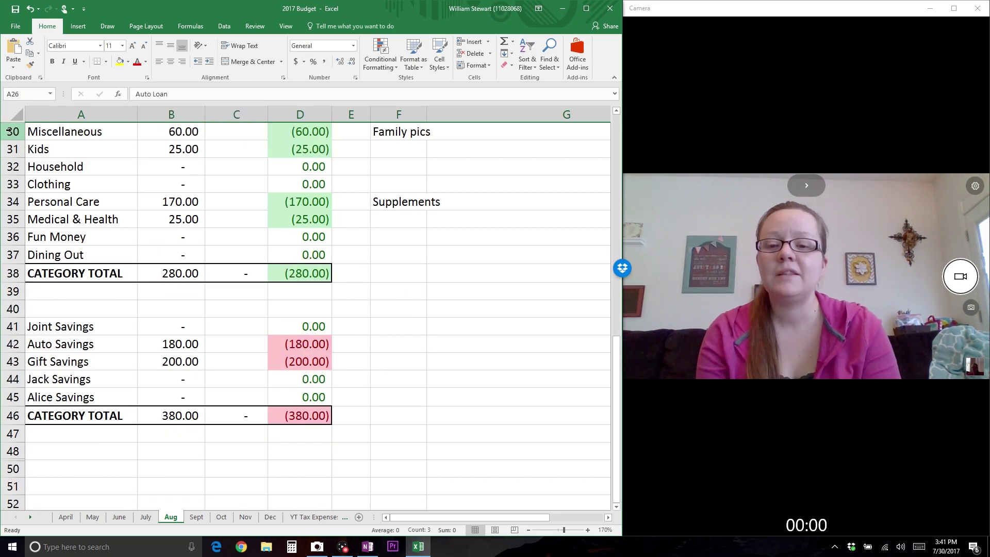
pyautogui.moveTo(8, 132); pyautogui.dragTo(10, 244)
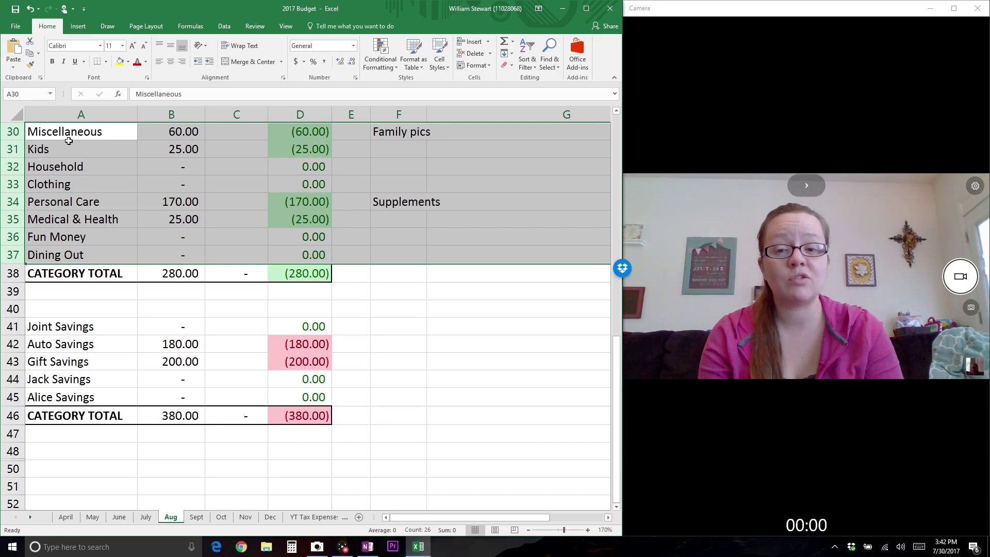
pyautogui.click(13, 131)
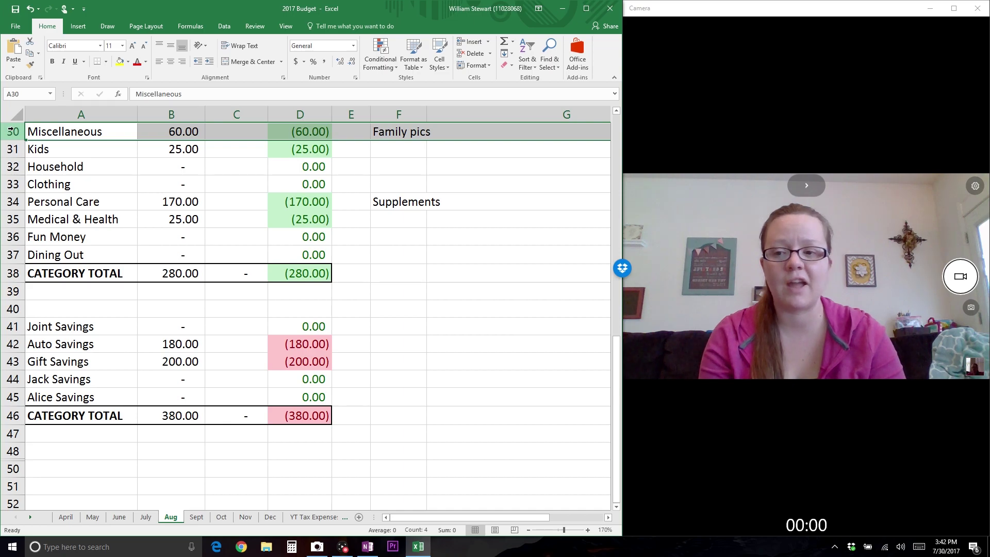
pyautogui.click(10, 149)
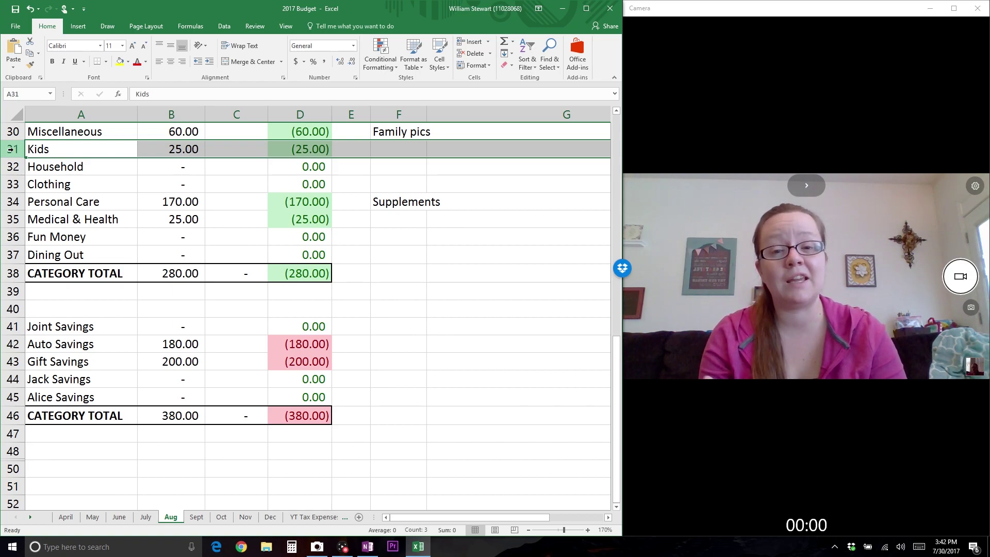
pyautogui.moveTo(10, 166); pyautogui.dragTo(10, 182)
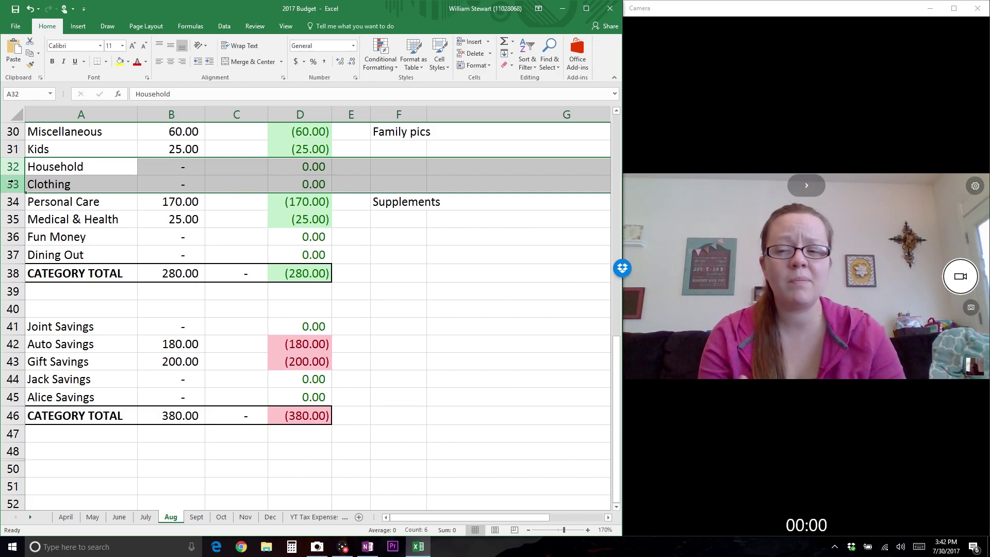
pyautogui.click(10, 201)
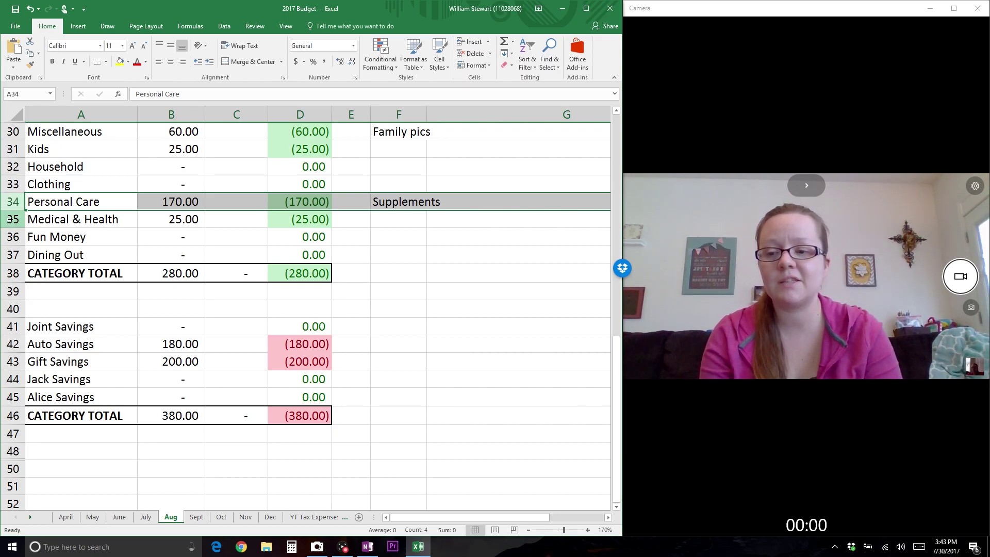
pyautogui.click(10, 219)
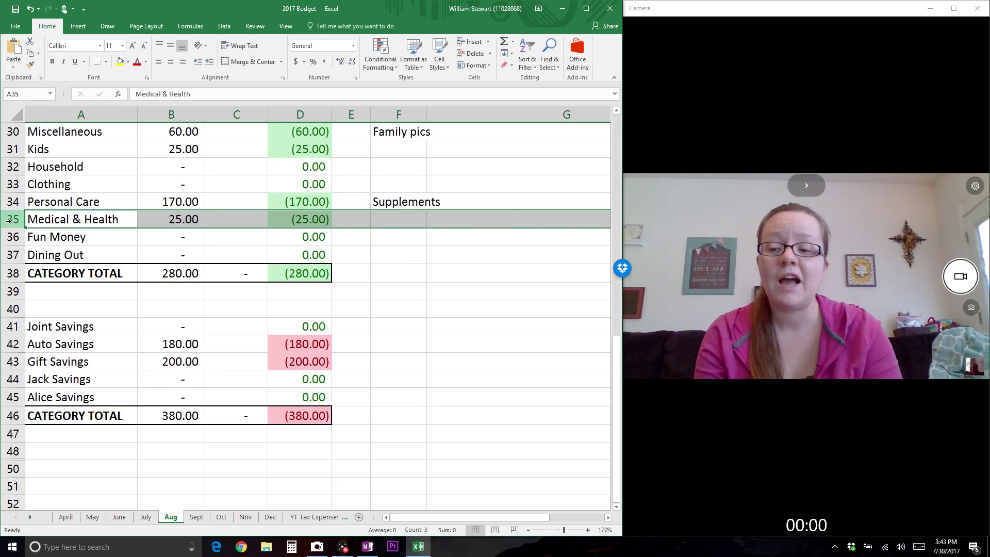
pyautogui.moveTo(9, 237); pyautogui.dragTo(6, 254)
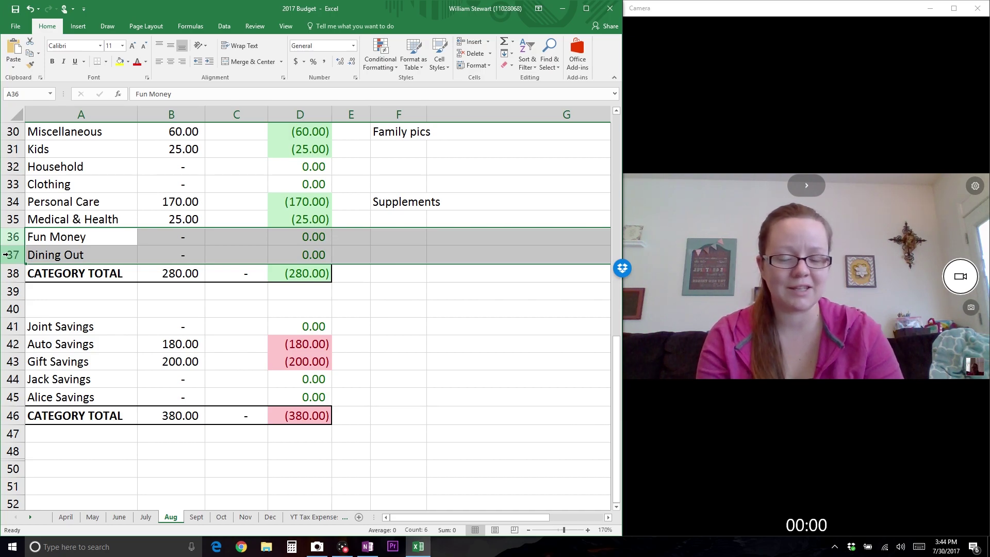
pyautogui.click(391, 286)
pyautogui.scroll(-4, 391, 286)
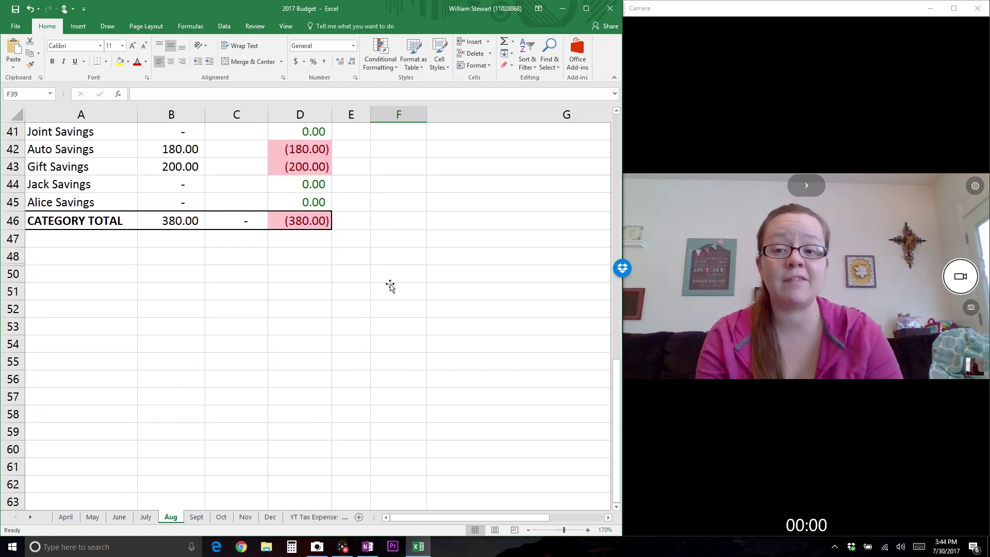
pyautogui.click(13, 132)
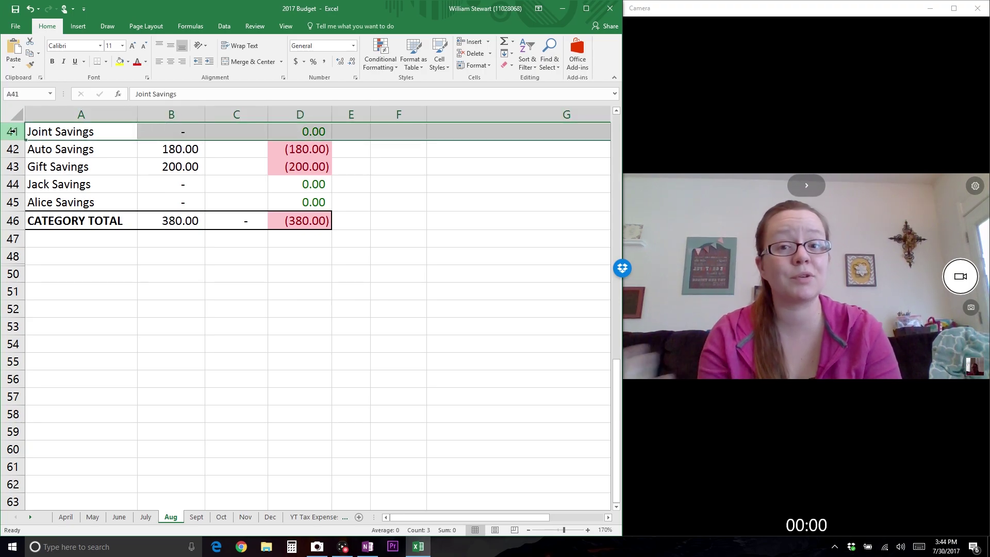
pyautogui.click(12, 149)
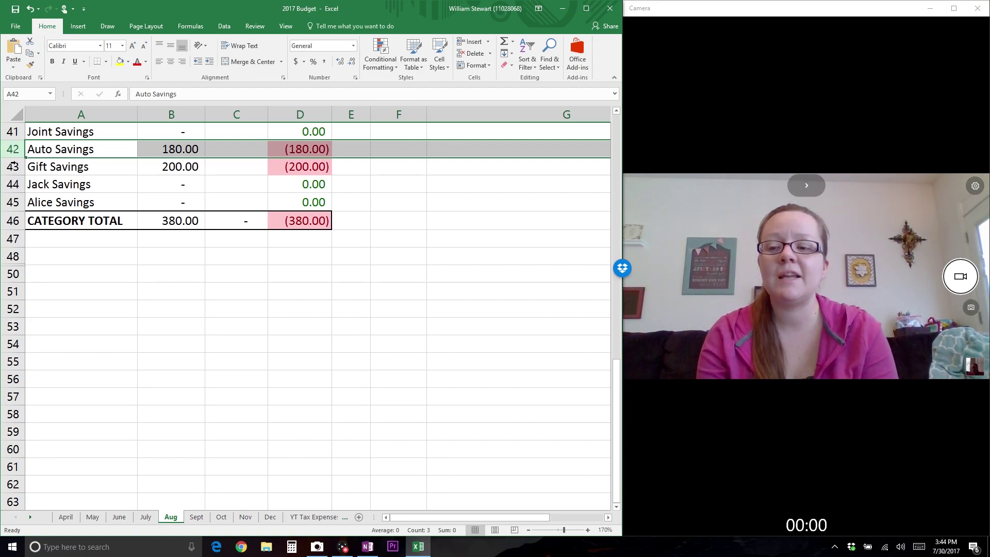
pyautogui.click(11, 166)
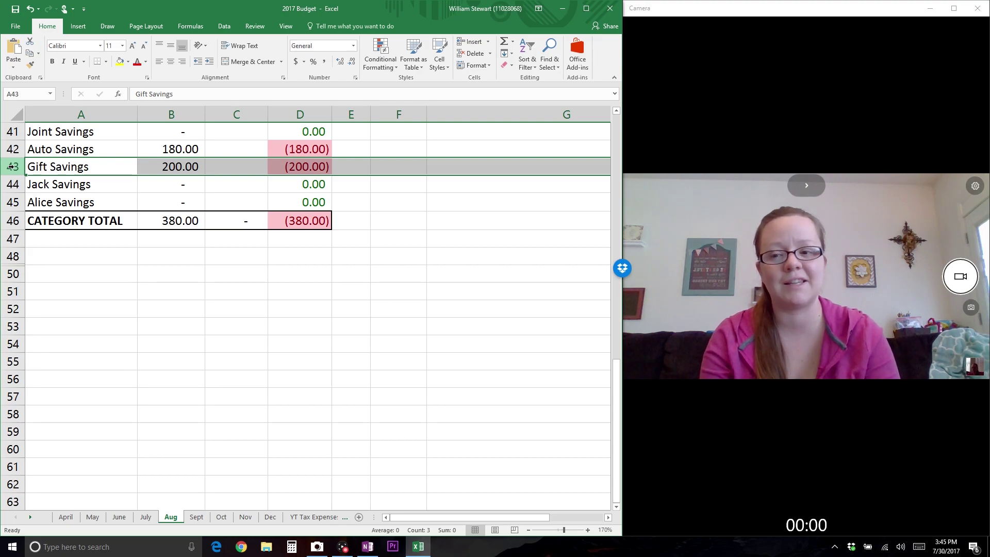
pyautogui.click(14, 186)
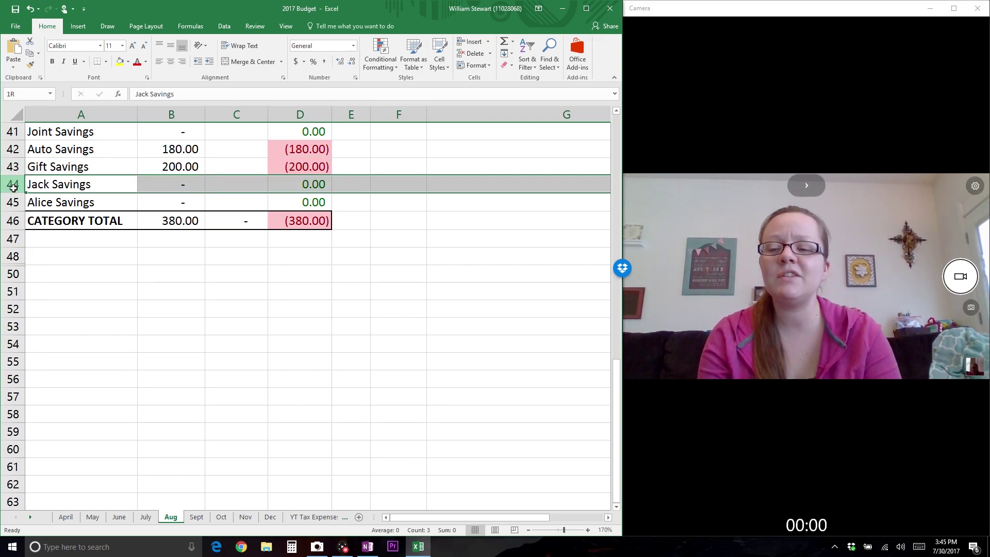
pyautogui.moveTo(13, 187); pyautogui.dragTo(10, 200)
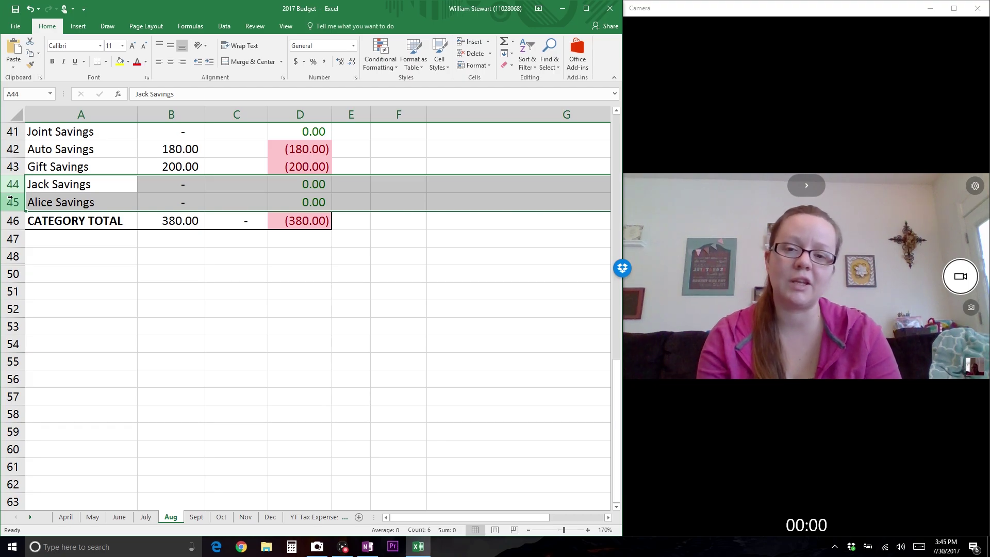
pyautogui.click(77, 238)
pyautogui.scroll(10, 138, 271)
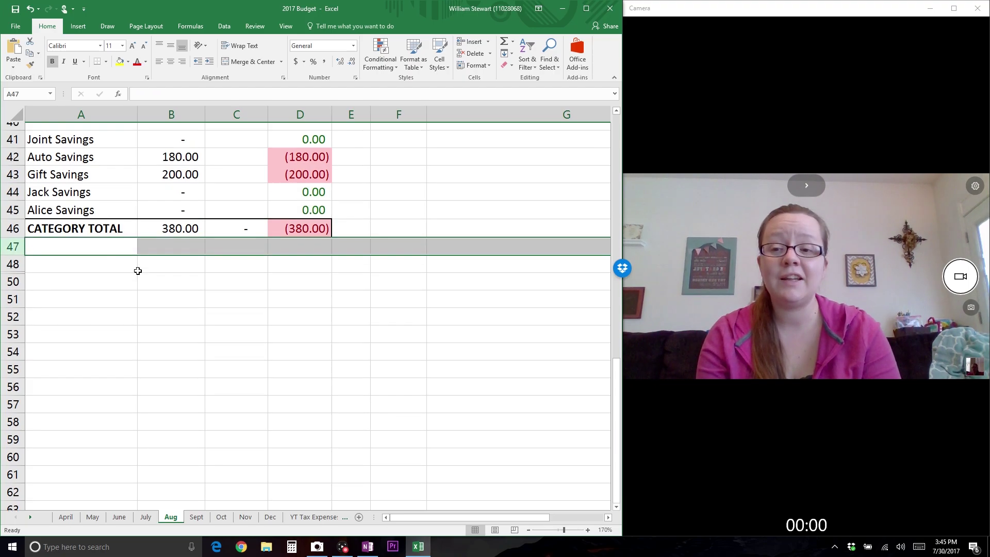